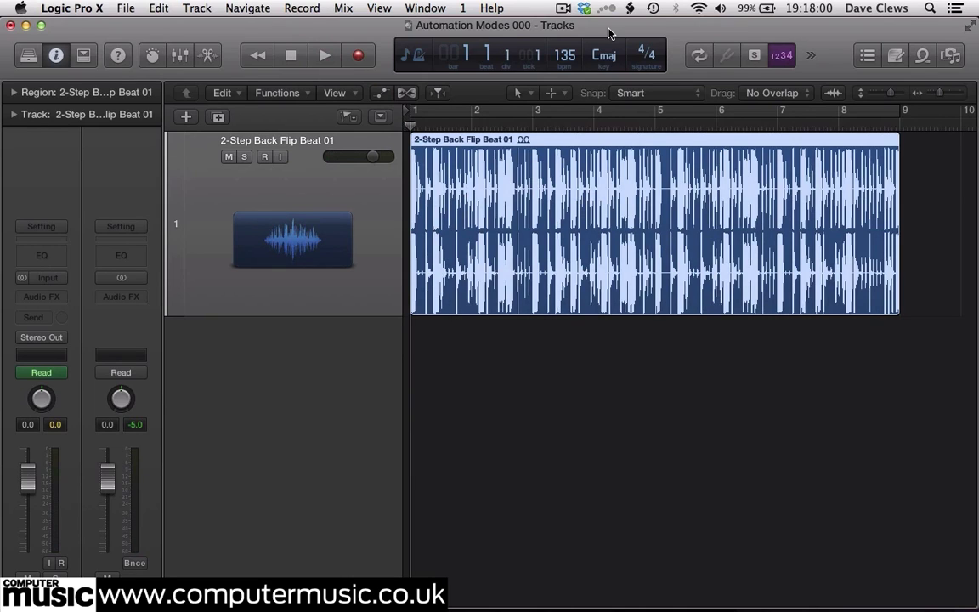
Step: Reveal the drum track's flat 0.0 dB volume automation line and audition the loop
left_click(382, 93)
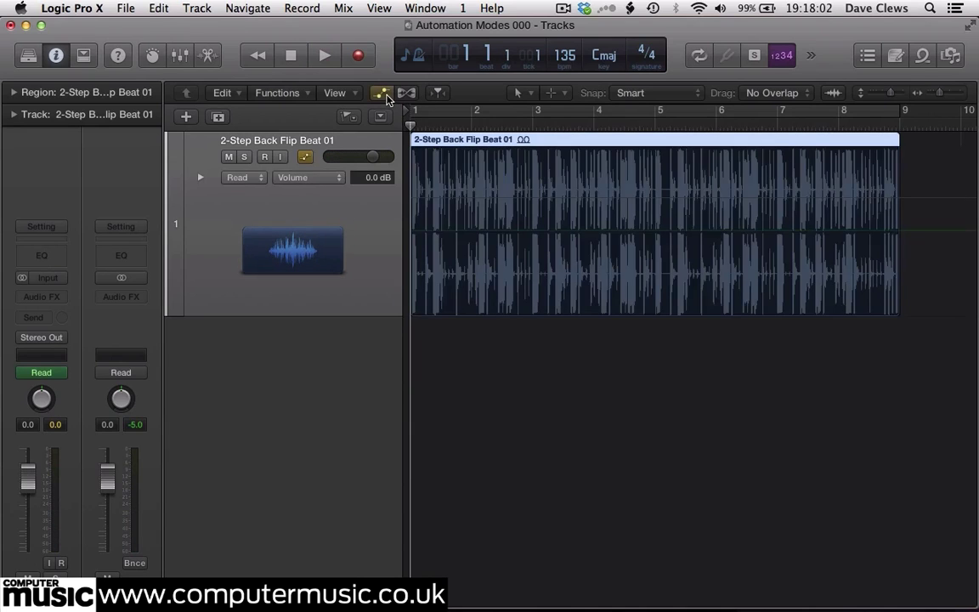
left_click(382, 93)
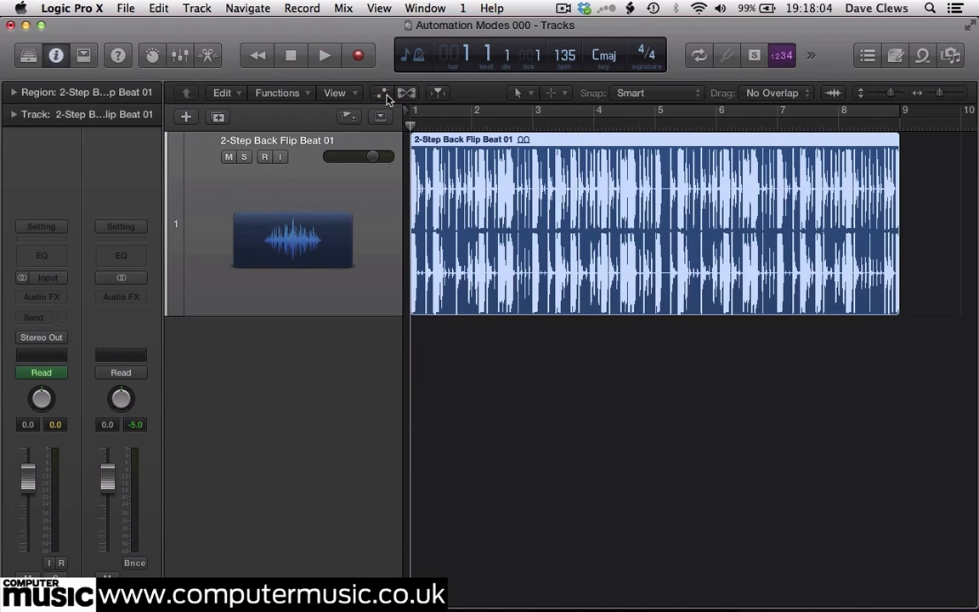
left_click(382, 93)
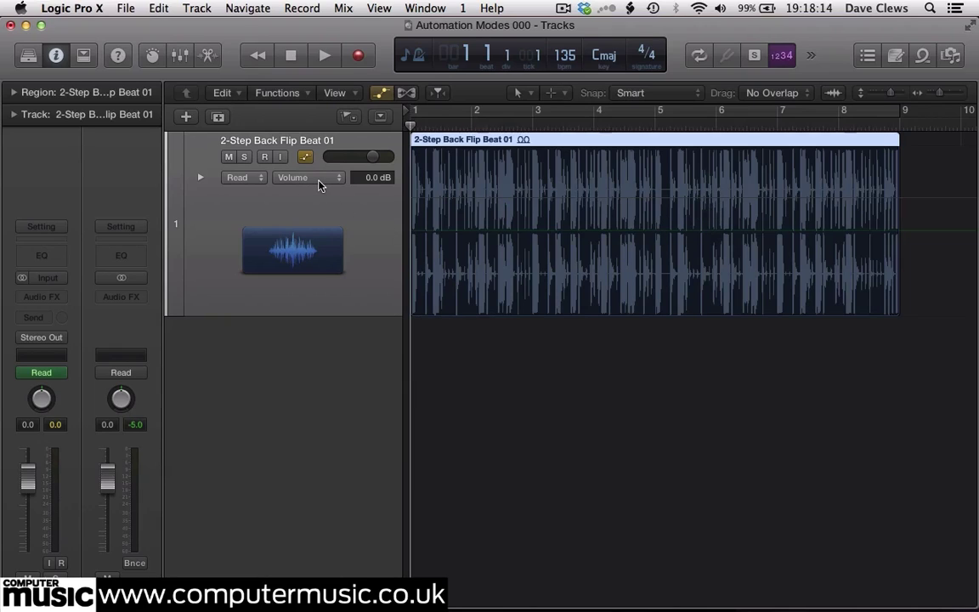
left_click(414, 204)
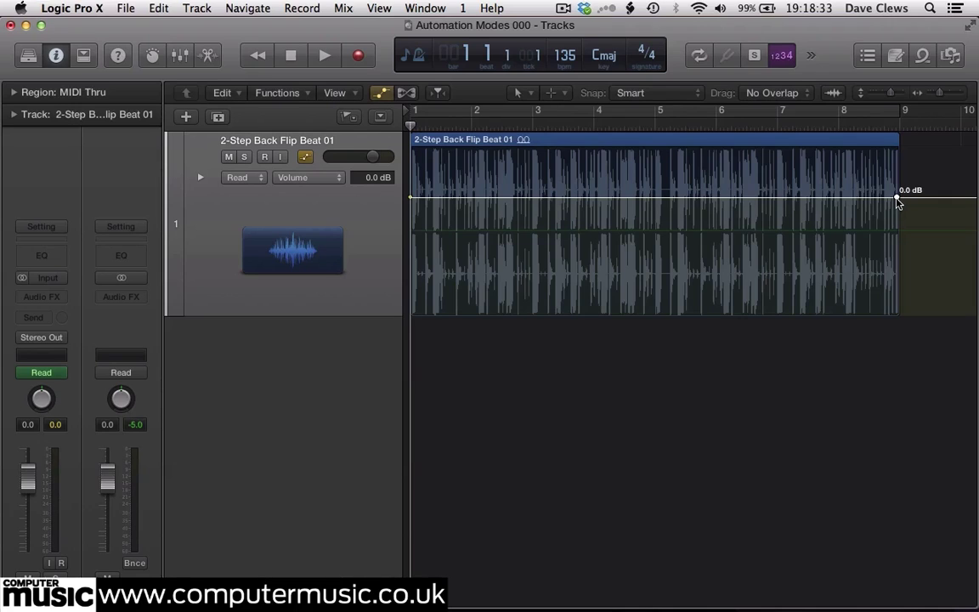
key("space")
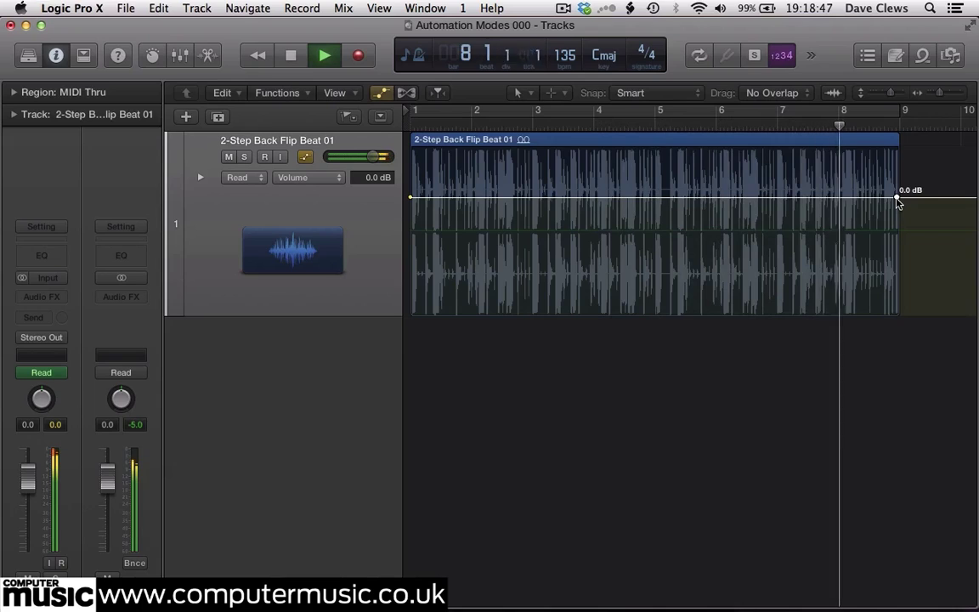
key("space")
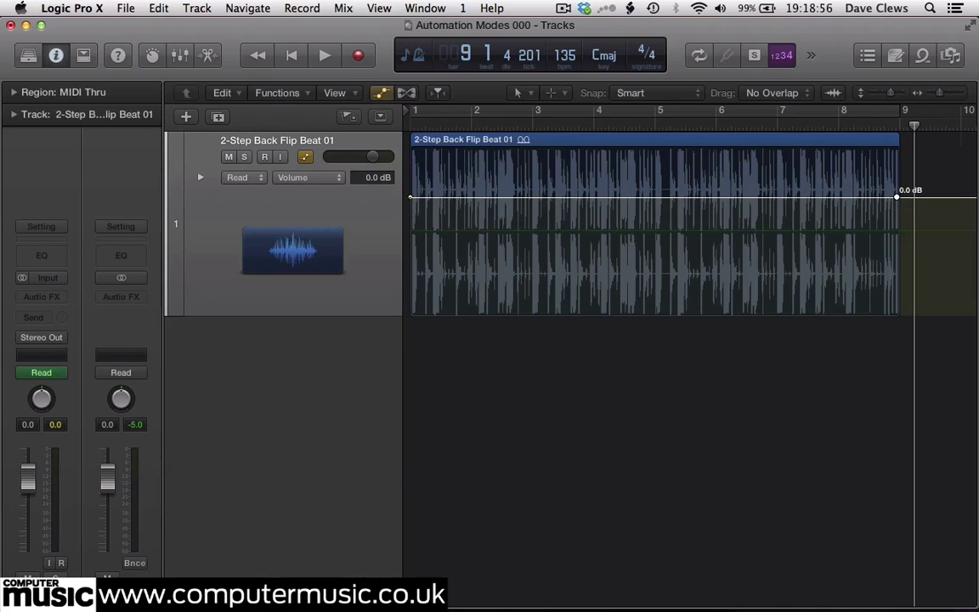
Step: Lower the bar 1 volume node to -23.9 dB for a fade-in, then play it back
left_click_drag(410, 197, 411, 284)
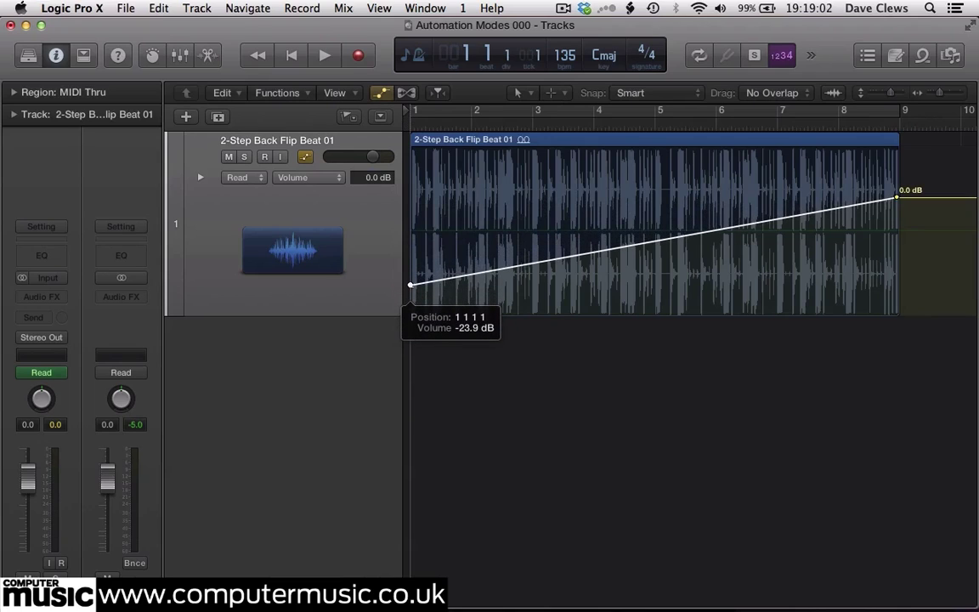
left_click_drag(411, 285, 410, 285)
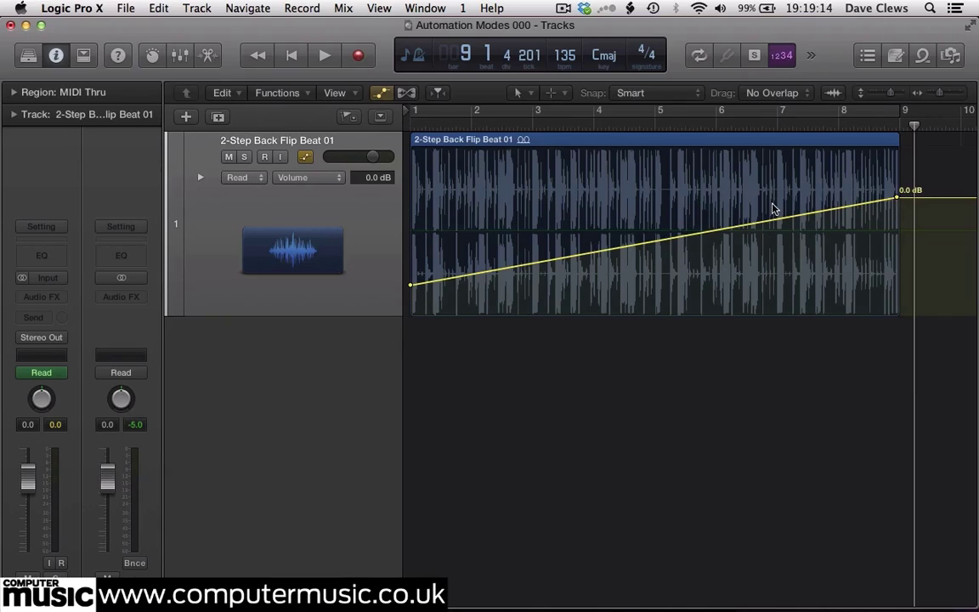
key("Return")
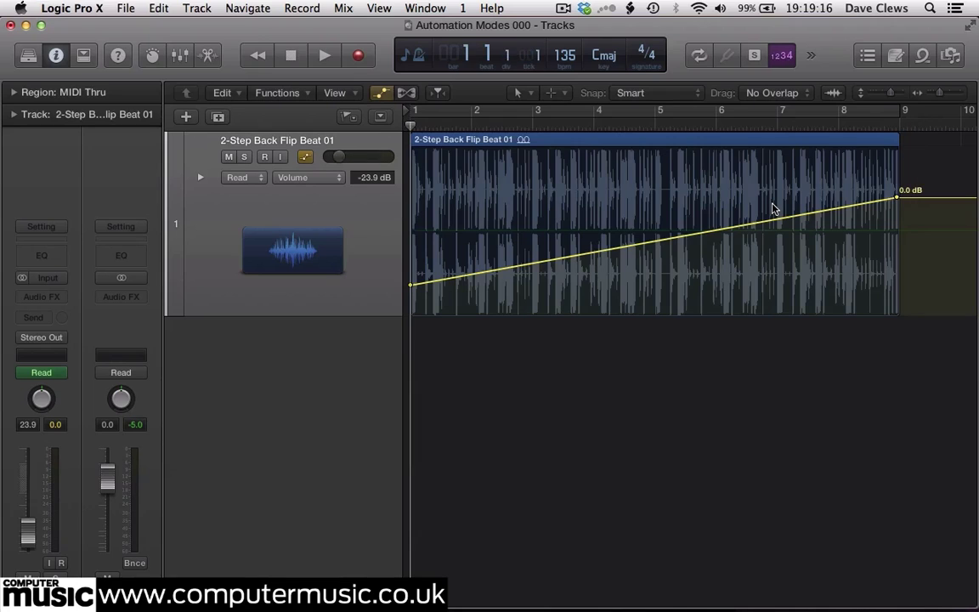
key("space")
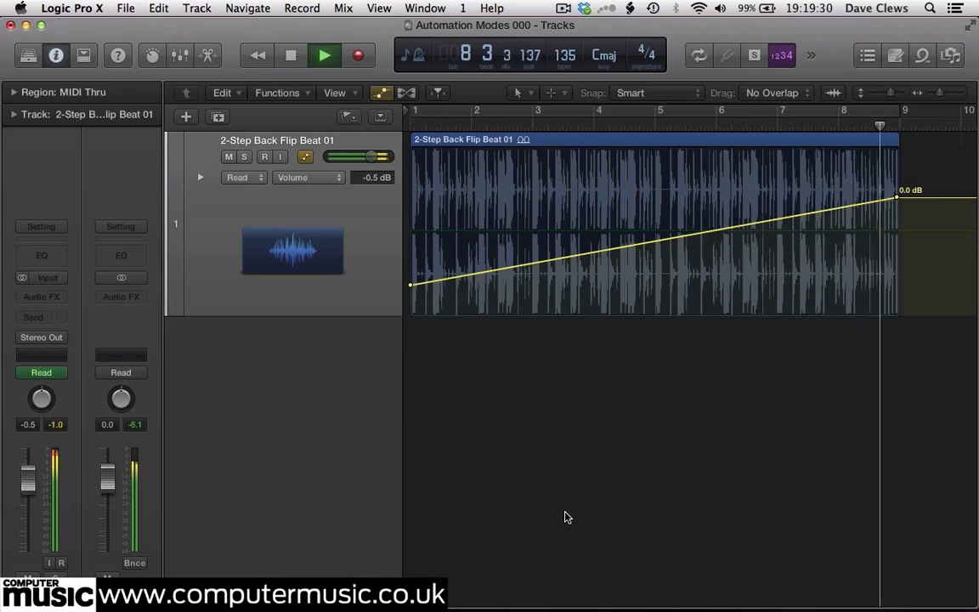
Step: In Write mode, ride the volume fader from bar 1 to record a rise, dip and climb
key("space")
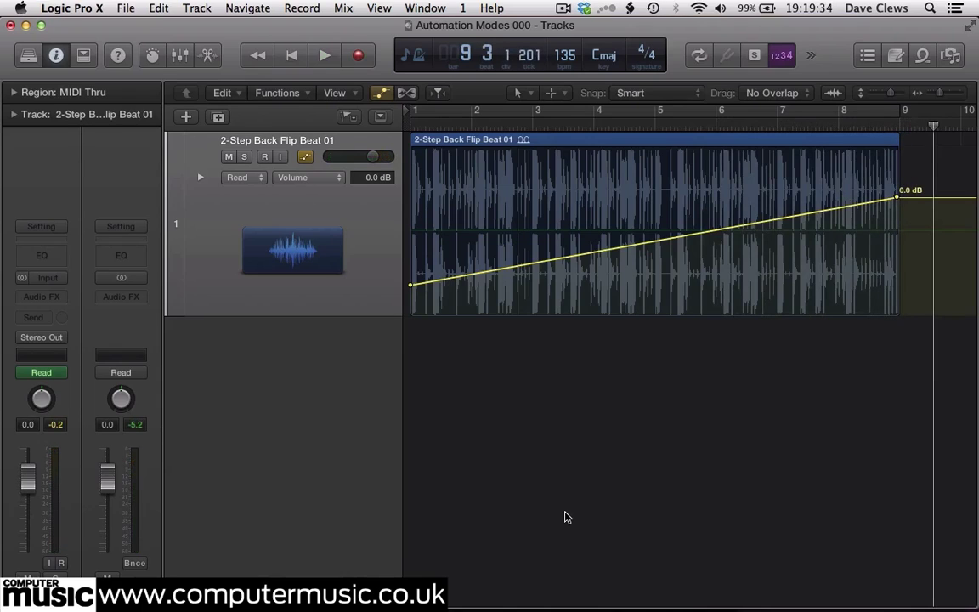
left_click(60, 373)
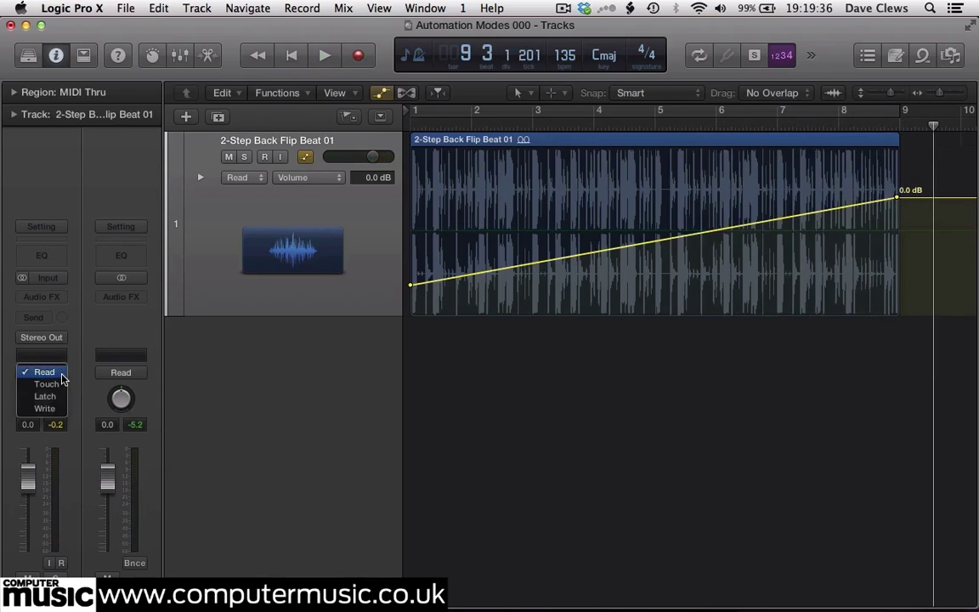
left_click(58, 410)
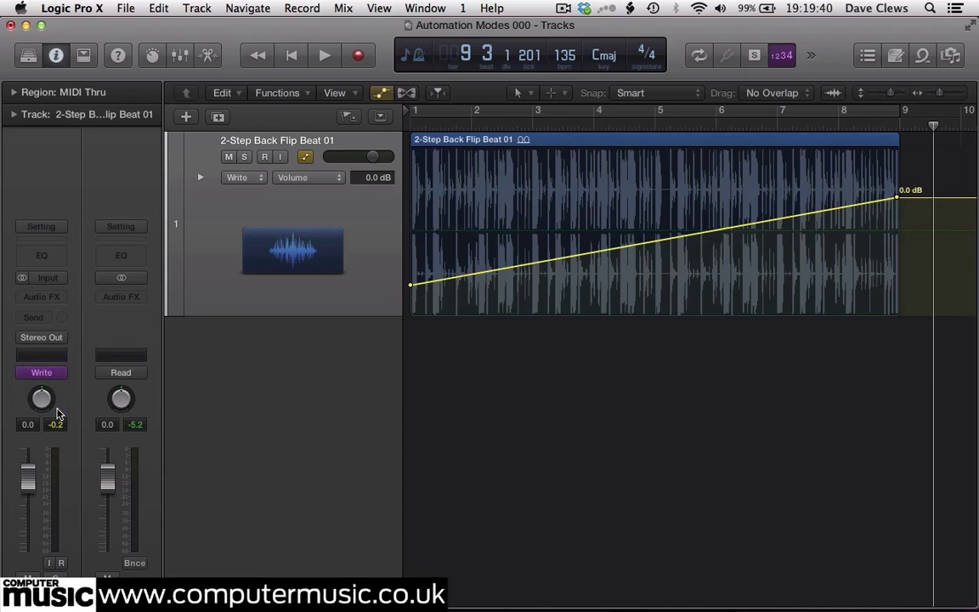
key("Return")
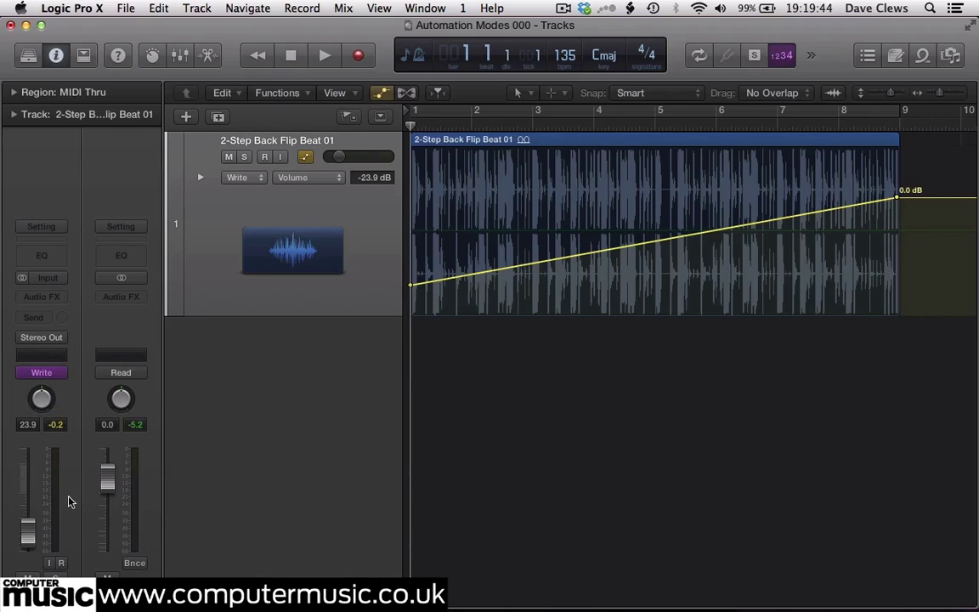
key("space")
left_click_drag(31, 520, 28, 481)
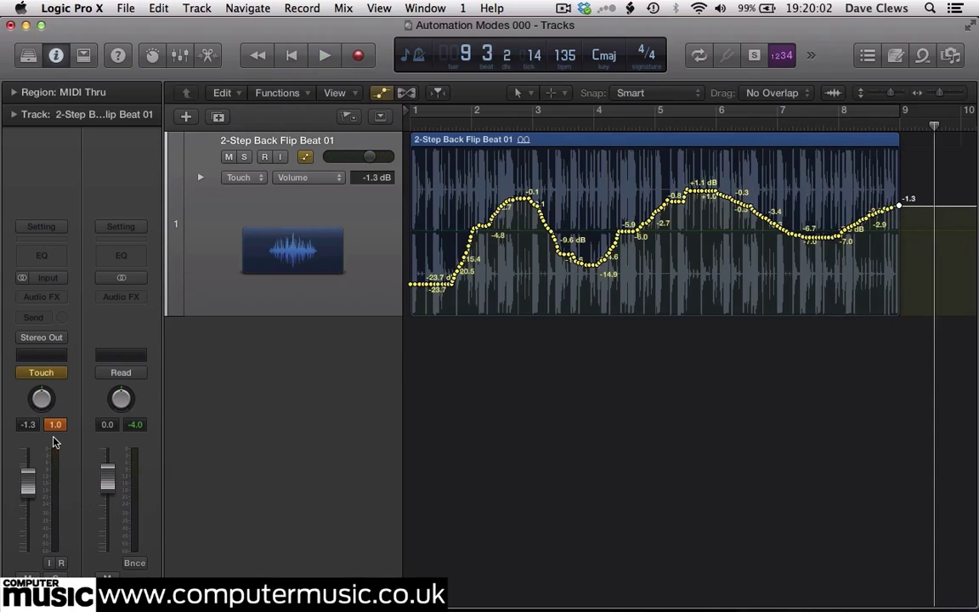
Step: Switch the track to Read mode and play the recorded volume curve through bar 9
left_click(56, 378)
left_click(44, 372)
key("Return")
key("space")
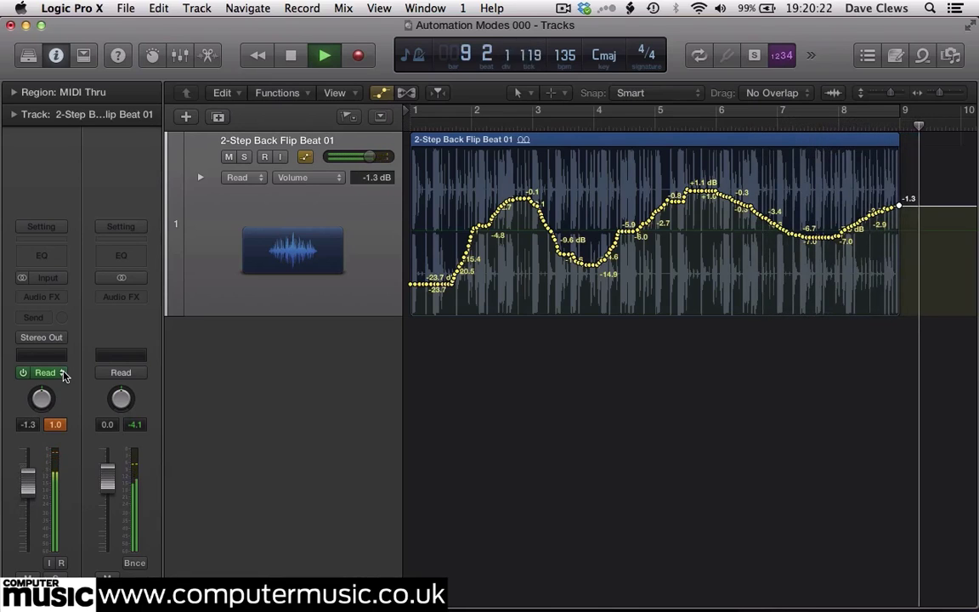
key("space")
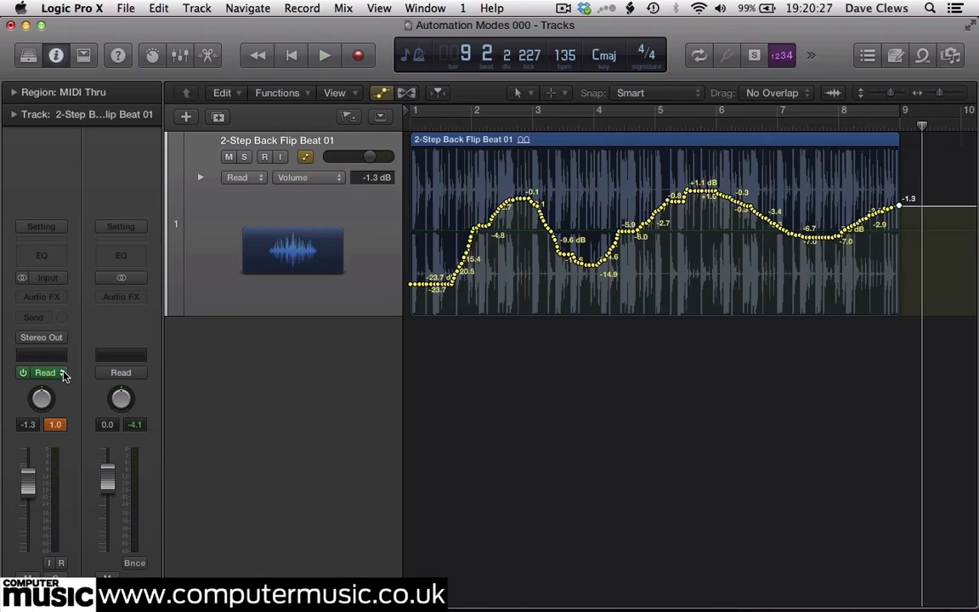
Step: In Touch mode, ride the fader during playback to hold the dip at -15.9 dB until bar 5
left_click(64, 376)
left_click(47, 384)
key("Return")
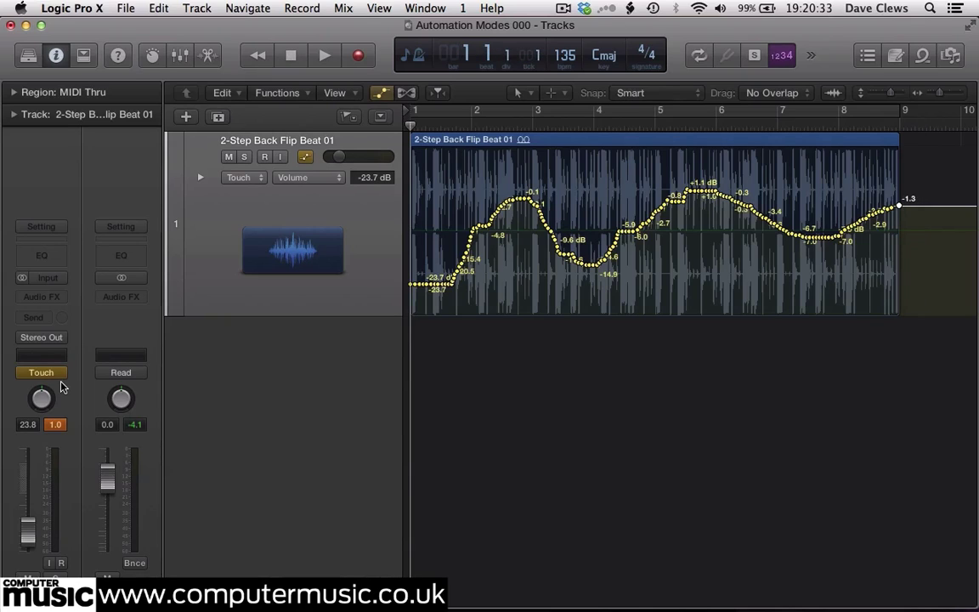
key("space")
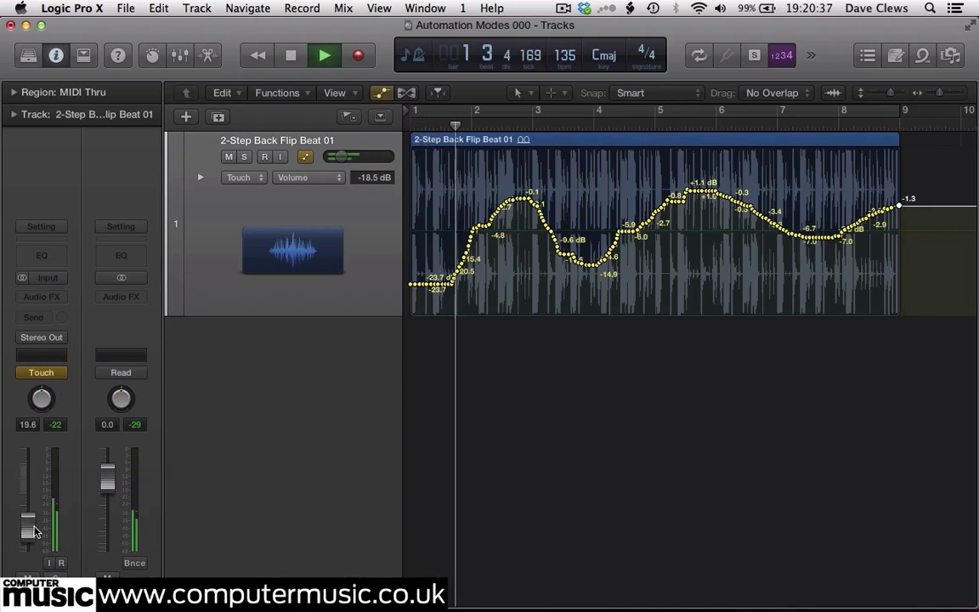
mouse_move(34, 531)
left_mouse_down()
mouse_move(28, 477)
mouse_move(30, 518)
left_mouse_up()
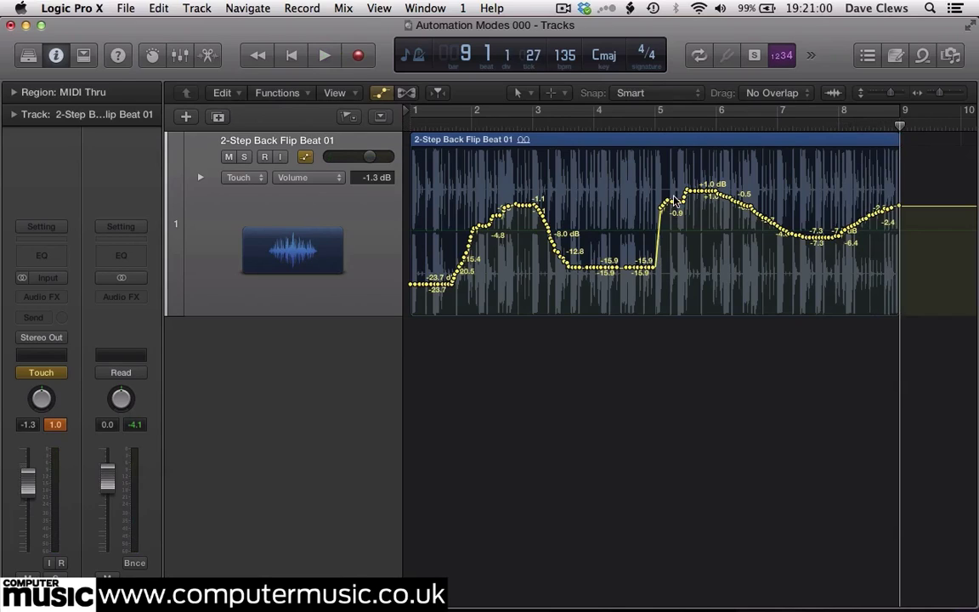
Step: Switch to Latch mode and Option-drag a copy of the loop to bar 9, making 16 bars
left_click(61, 379)
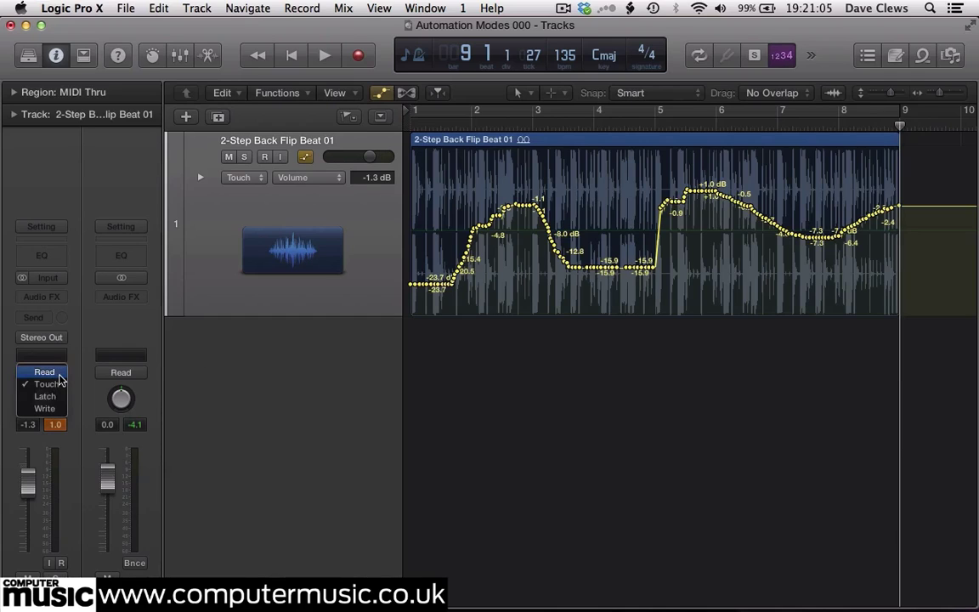
left_click(60, 397)
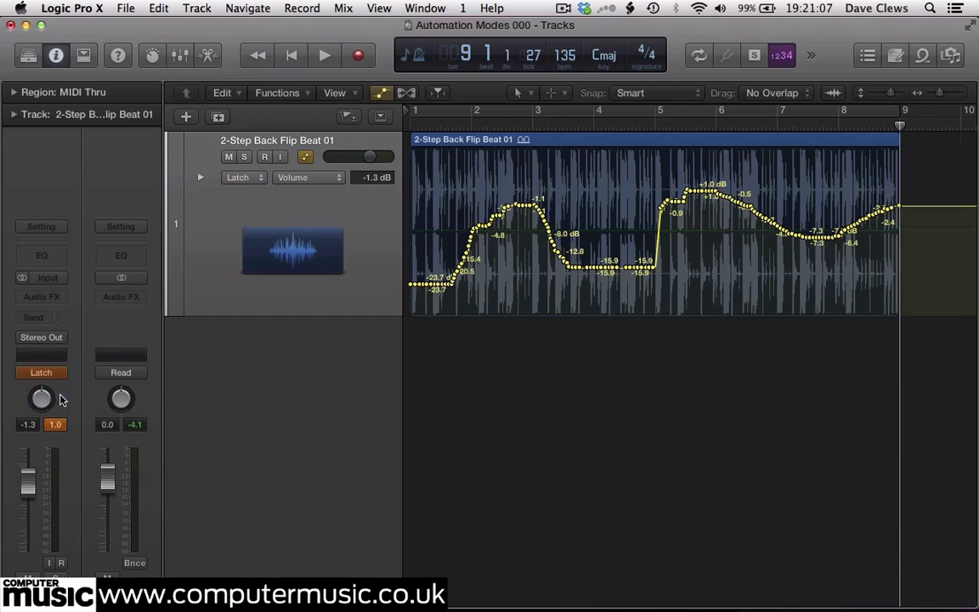
key("super+Left")
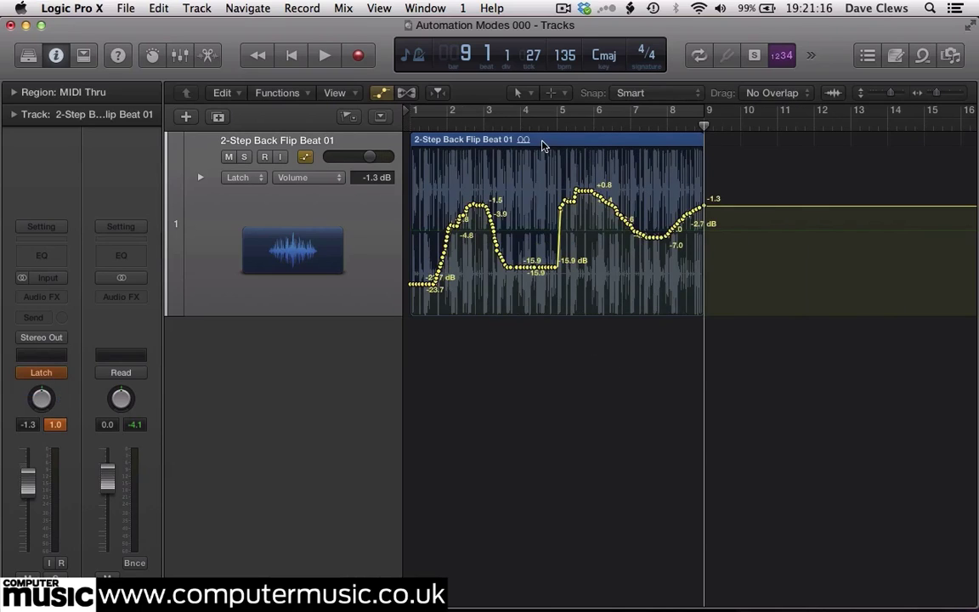
left_click_drag(544, 147, 834, 149)
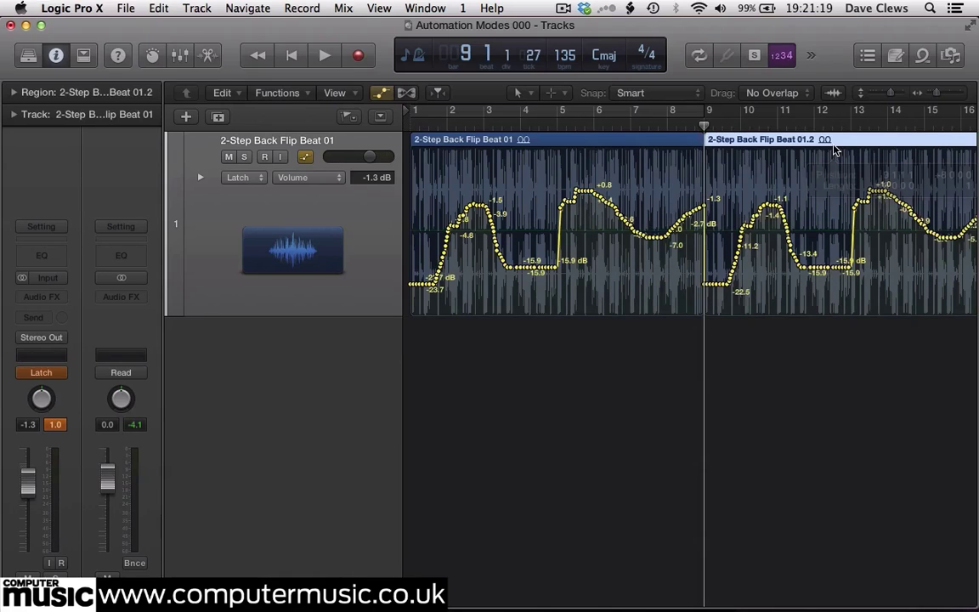
Step: From bar 6, pull the fader to -∞ dB to fade the second copy out, then replay
left_click(592, 126)
key("space")
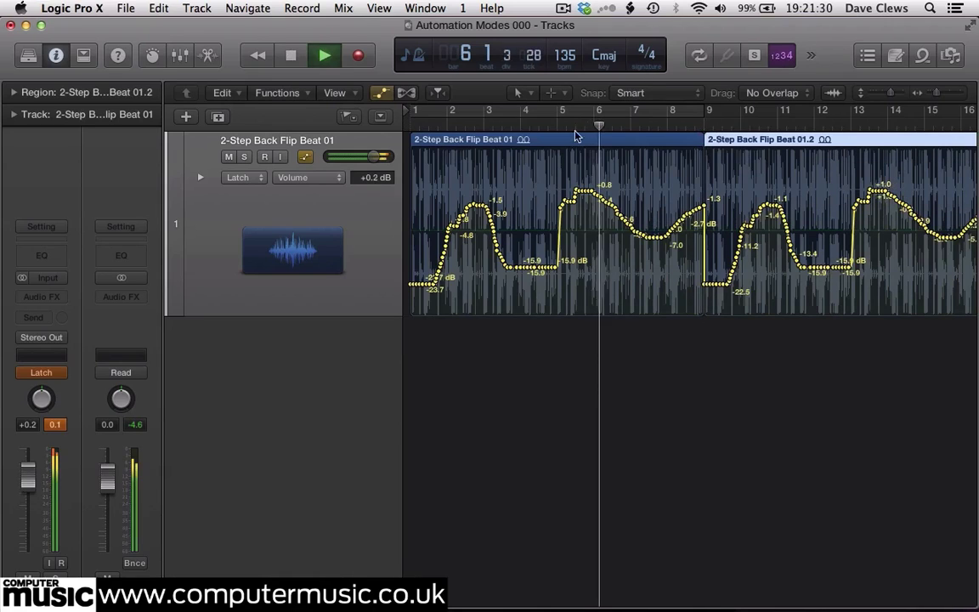
mouse_move(28, 488)
left_mouse_down()
mouse_move(28, 465)
mouse_move(28, 544)
left_mouse_up()
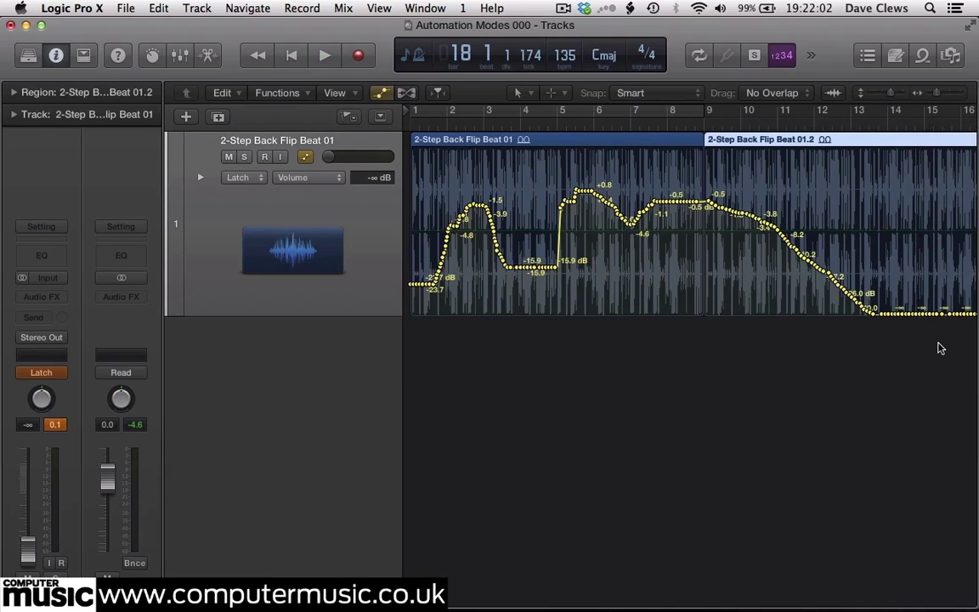
key("Return")
key("space")
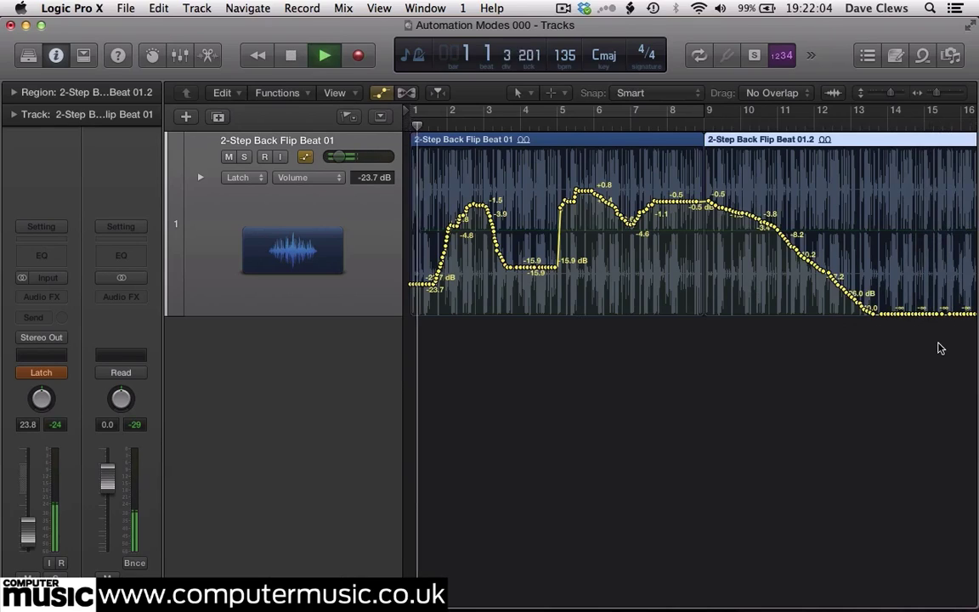